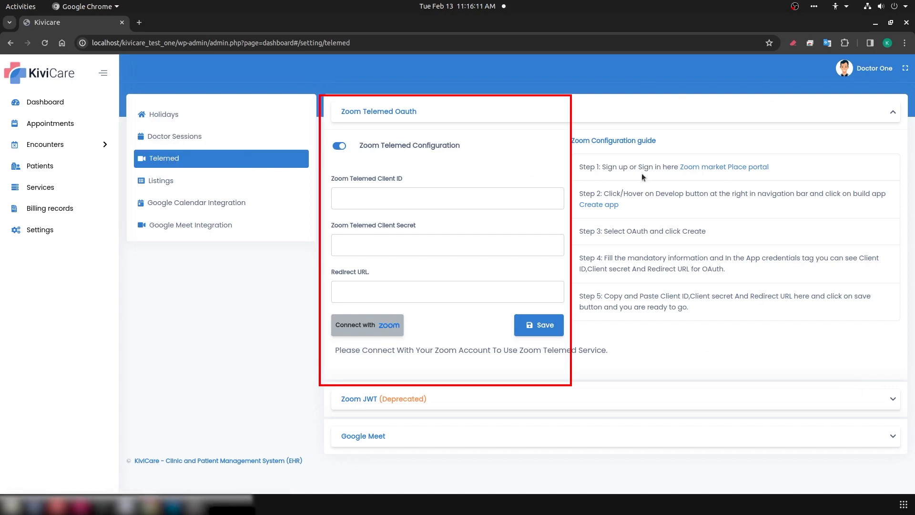
Step: Open the Zoom Marketplace portal link from Step 1 of KiviCare's Zoom configuration guide
click(721, 167)
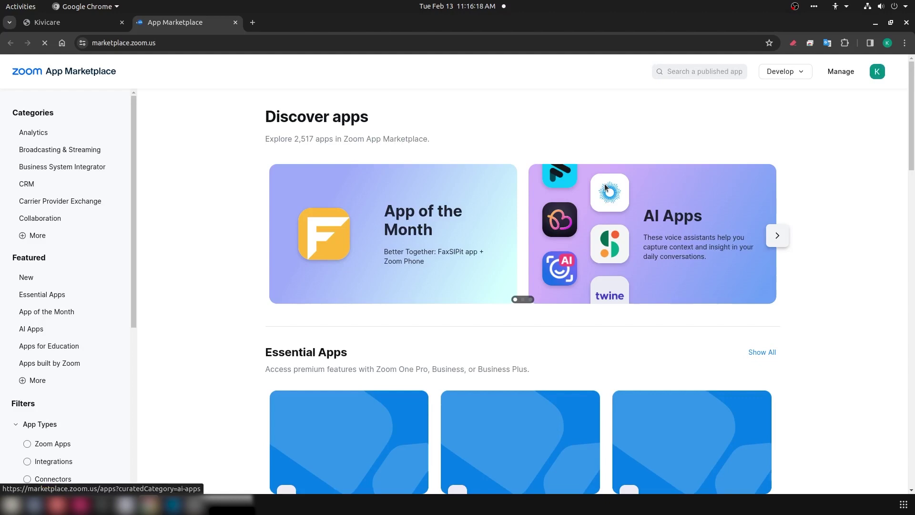
Step: Choose Build Legacy App from the Zoom Marketplace Develop menu
click(805, 71)
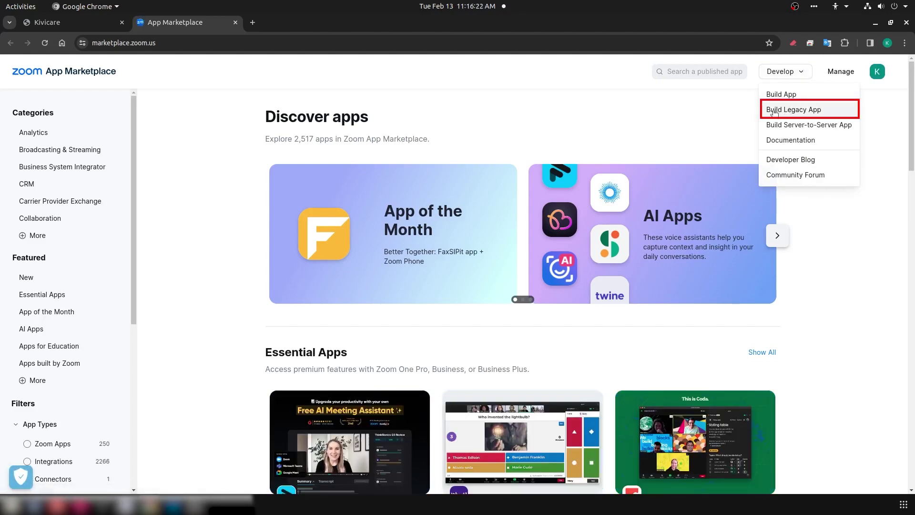
click(810, 111)
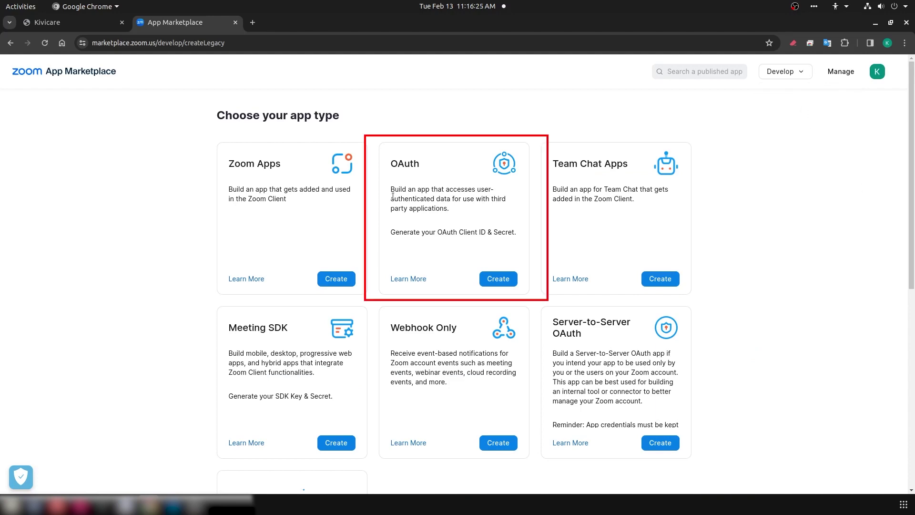
Step: Create the OAuth app 'kivicare_three' as user-managed, with Marketplace publishing switched off
click(499, 279)
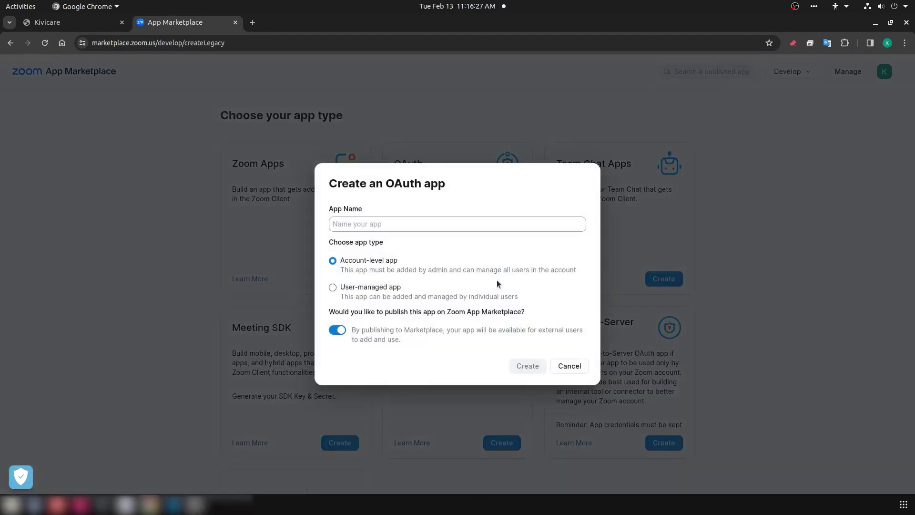
click(357, 221)
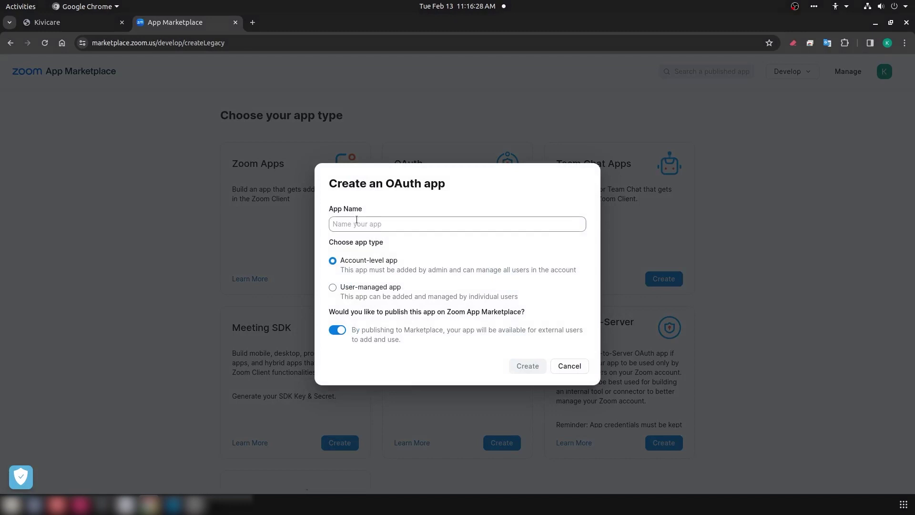
click(357, 221)
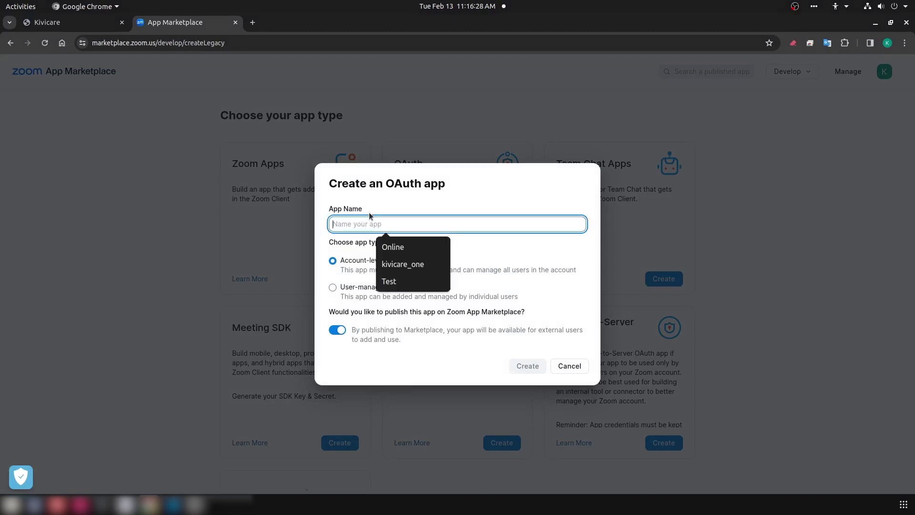
text(kivicare)
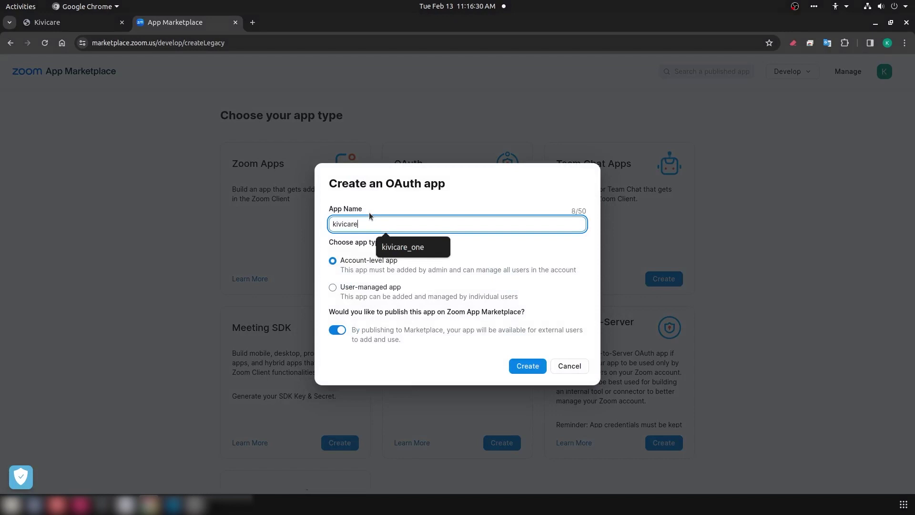
text(_three)
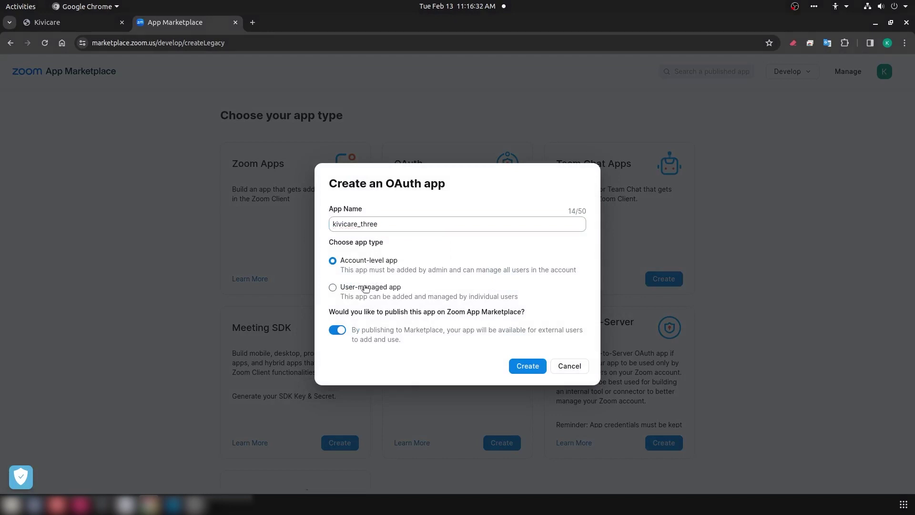
click(365, 288)
click(341, 333)
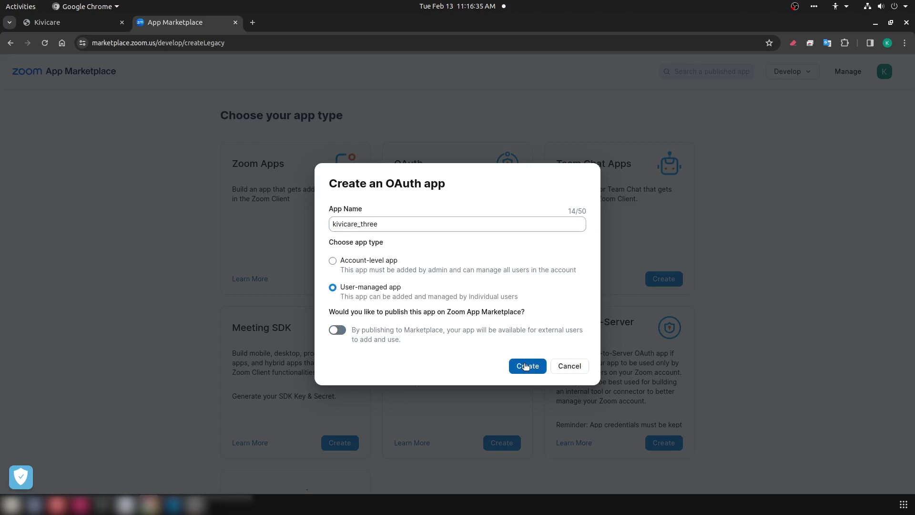
click(526, 366)
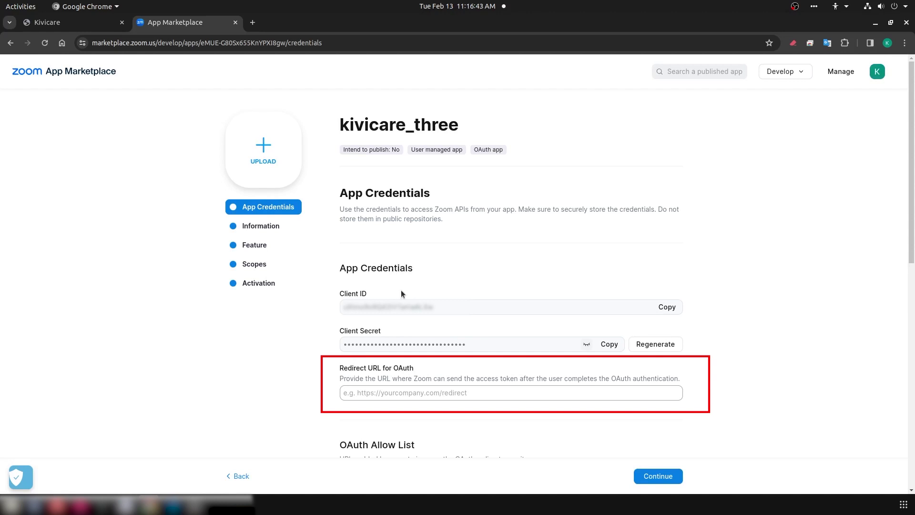
scroll(402, 290, down, 1)
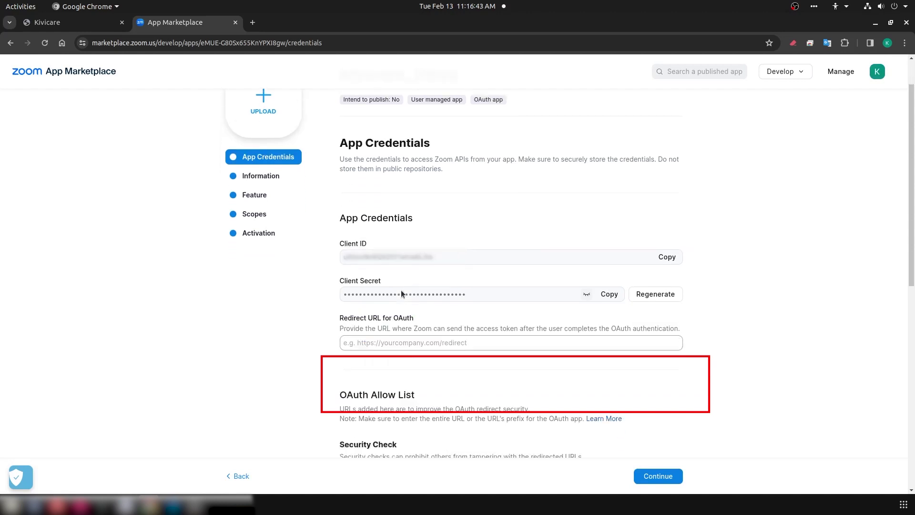
Step: Set the OAuth redirect URL to the KiviCare address, trimmed to end at admin.php
key(ctrl+Page_Up)
key(ctrl+Page_Down)
click(501, 335)
text(http://localhost/kivicare_test_one/wp-admin/admin.php?page=dashboard#/setting/telemed)
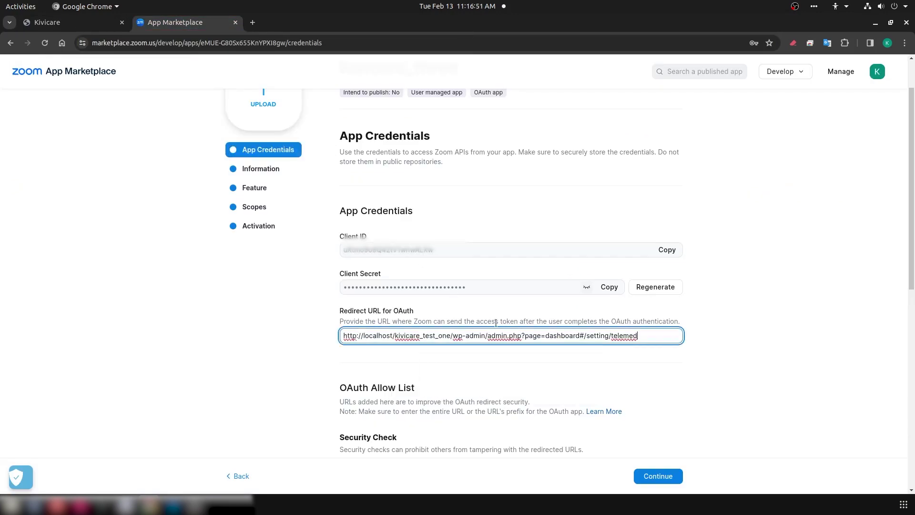
drag(639, 335, 522, 336)
key(BackSpace)
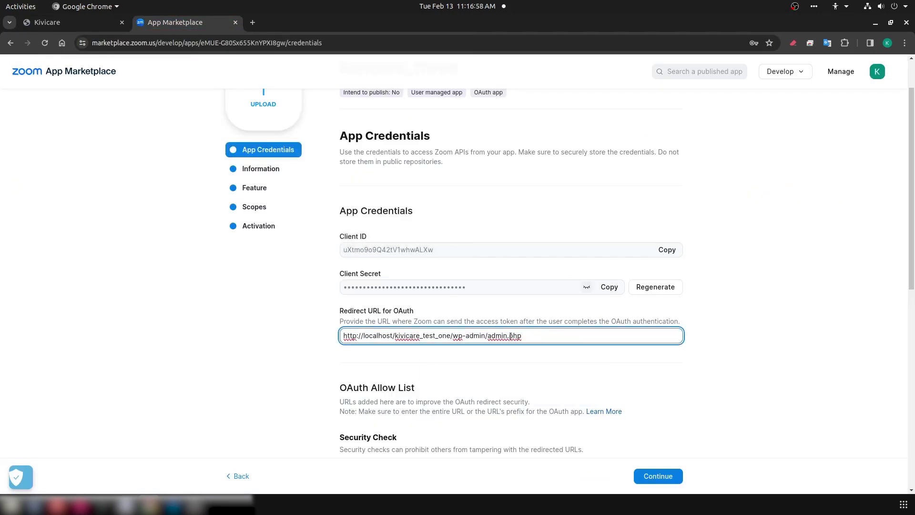
scroll(636, 352, down, 5)
Step: Add the same KiviCare wp-admin/admin.php address to the allow list
click(474, 332)
text(http://localhost/kivicare_test_one/wp-admin/admin.php?page=dashboard#/setting/telemed)
drag(522, 332, 657, 332)
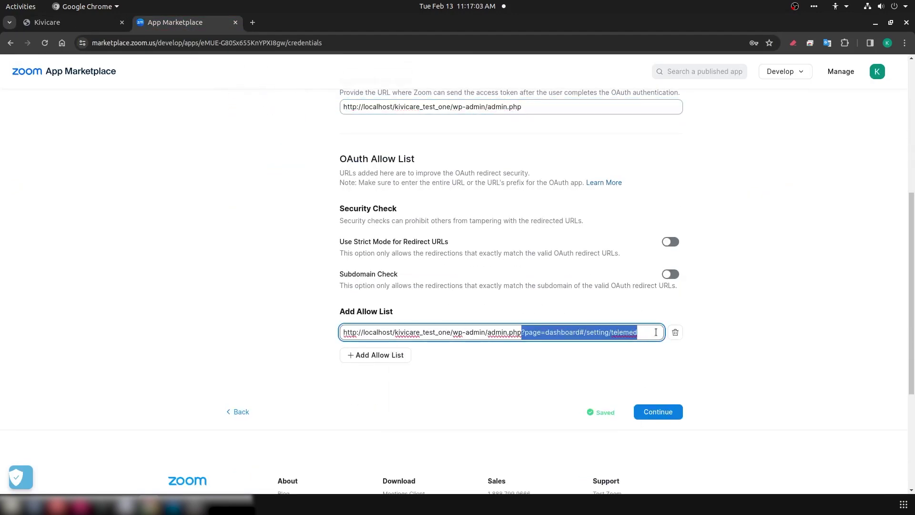
key(BackSpace)
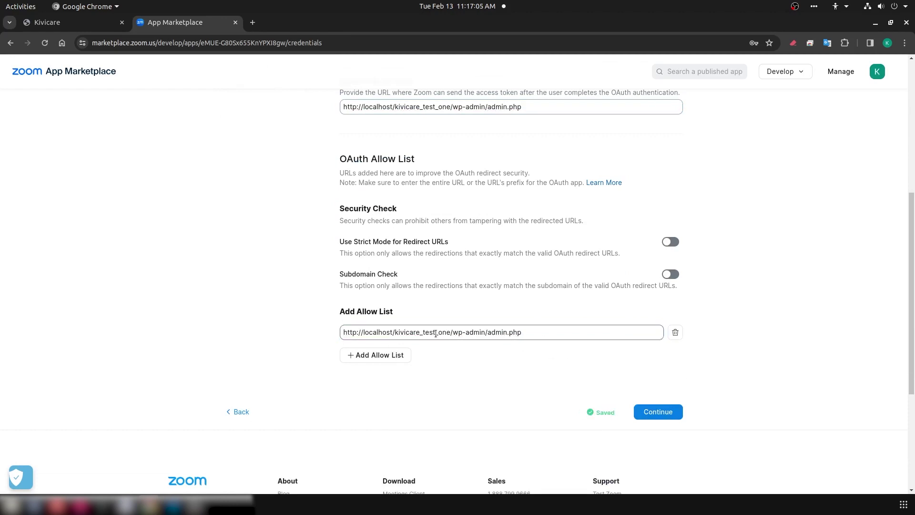
Step: Continue past the Information and Feature pages to the Scopes step
click(673, 414)
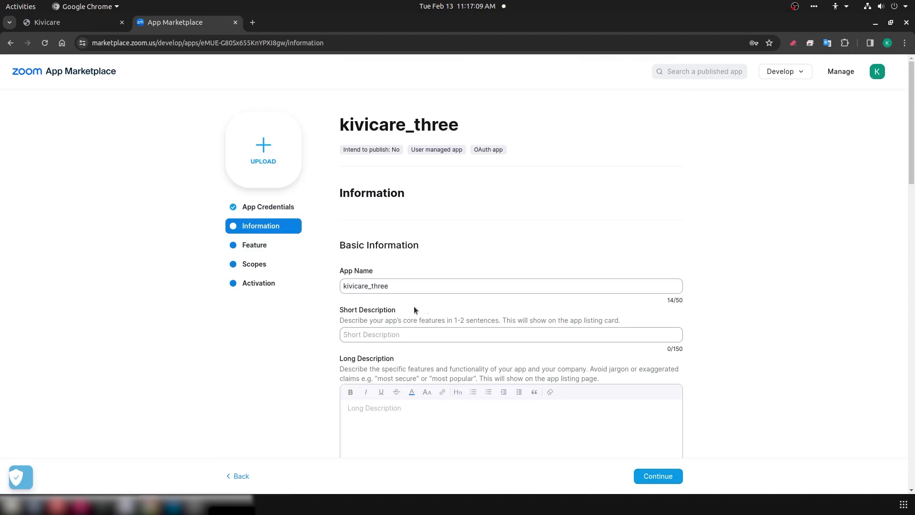
scroll(414, 306, down, 5)
click(656, 475)
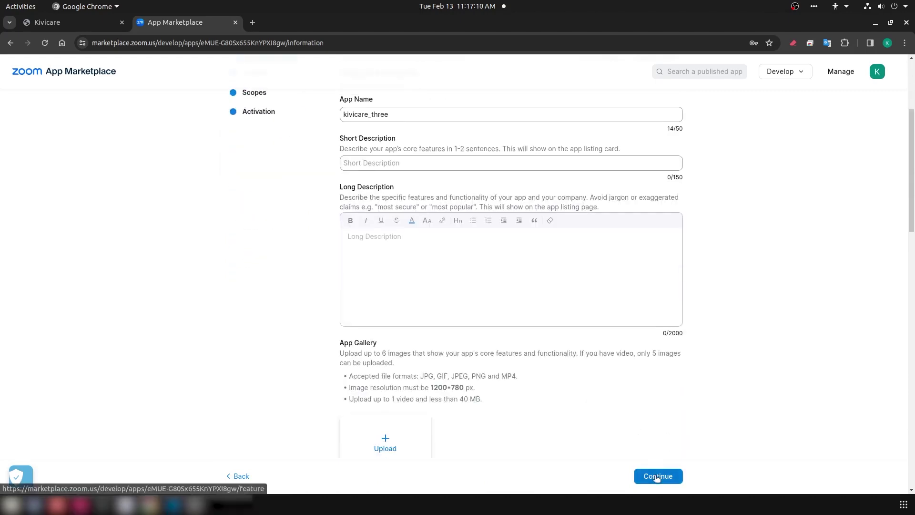
scroll(642, 420, down, 5)
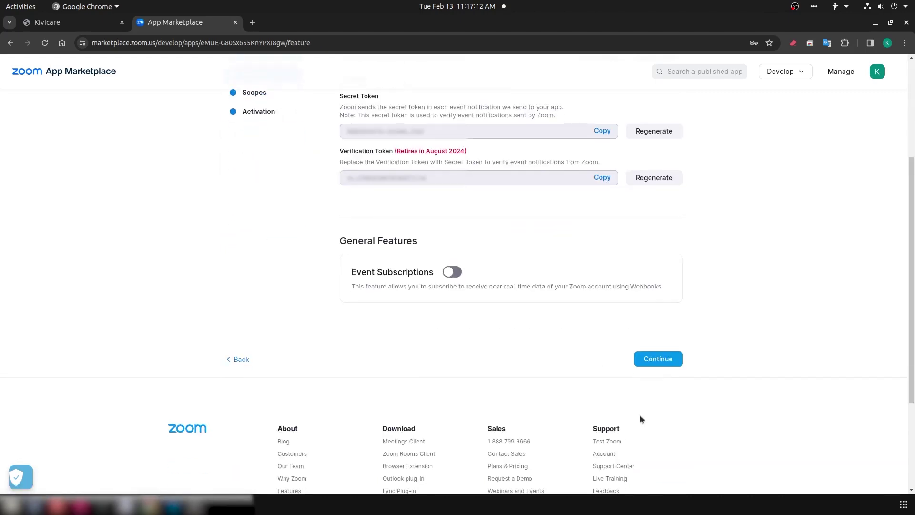
click(656, 362)
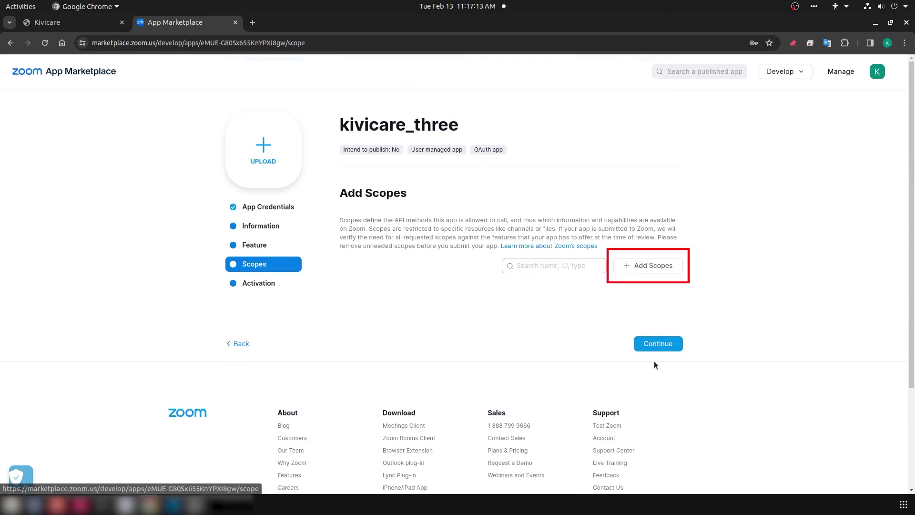
Step: Add the meeting scopes (view/manage meetings, SIP URI, CRC dial string) and continue to Activation
click(652, 267)
click(472, 166)
click(472, 192)
click(472, 219)
click(472, 245)
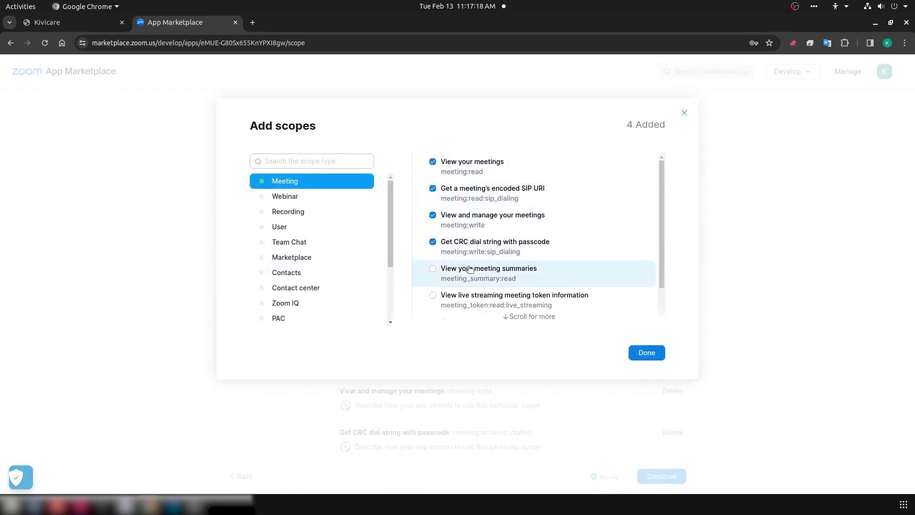
click(472, 272)
click(472, 299)
click(529, 286)
click(646, 353)
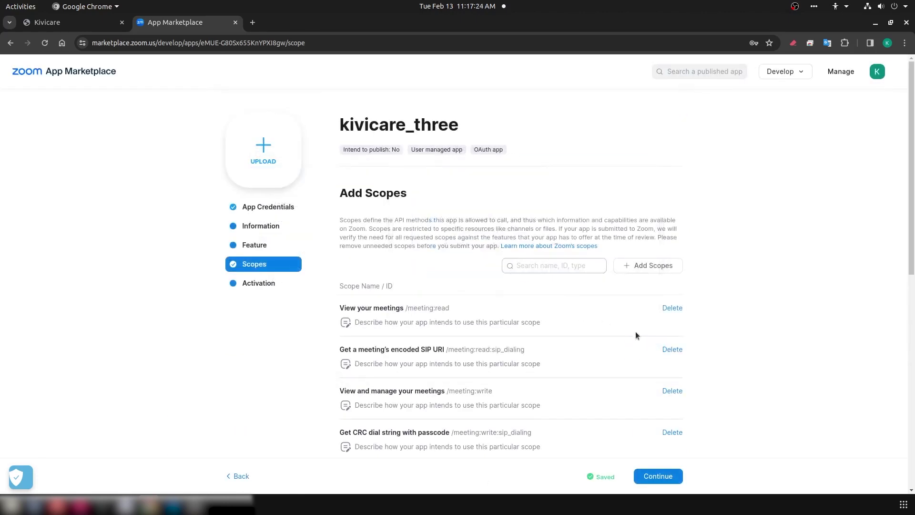
click(656, 476)
scroll(539, 302, down, 2)
scroll(506, 292, up, 2)
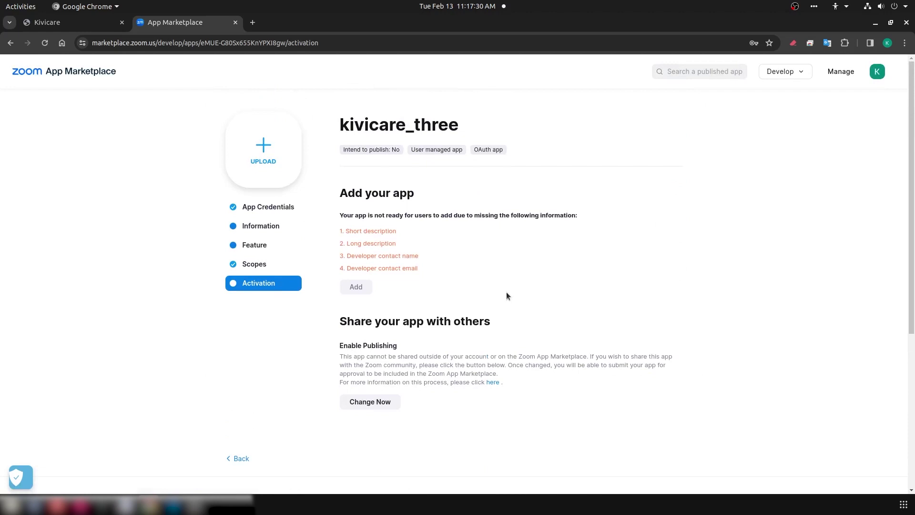
Step: Copy the kivicare_three Client ID over to KiviCare's Telemed settings
click(267, 208)
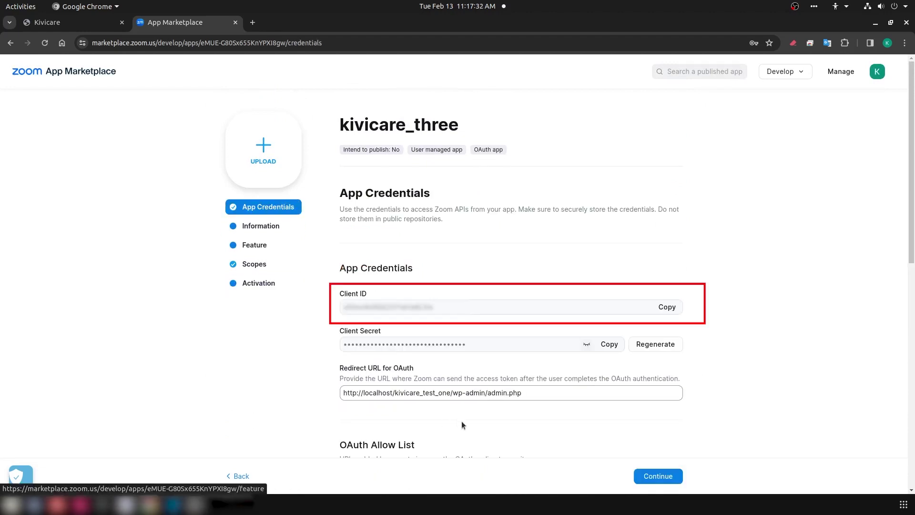
click(677, 312)
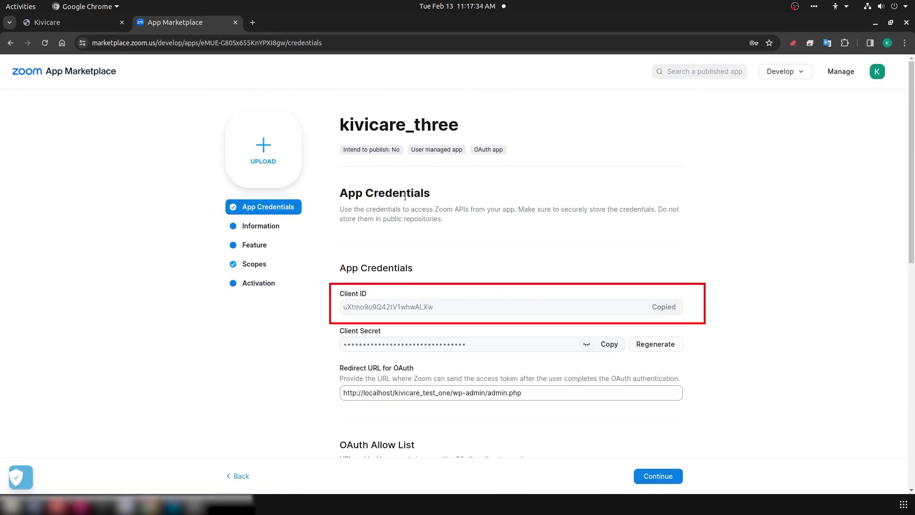
click(72, 22)
Step: Copy the Client Secret, then paste the Zoom redirect URL into KiviCare's Redirect URL field
click(178, 23)
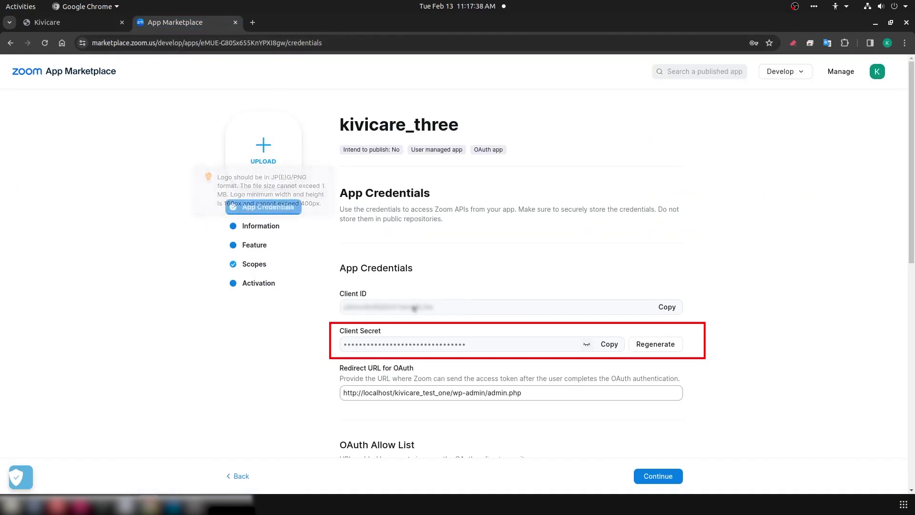
click(610, 344)
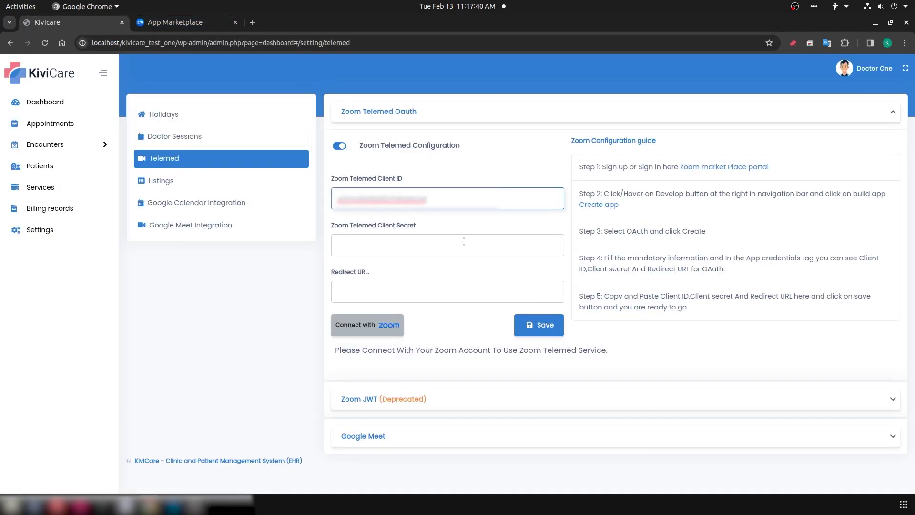
click(464, 239)
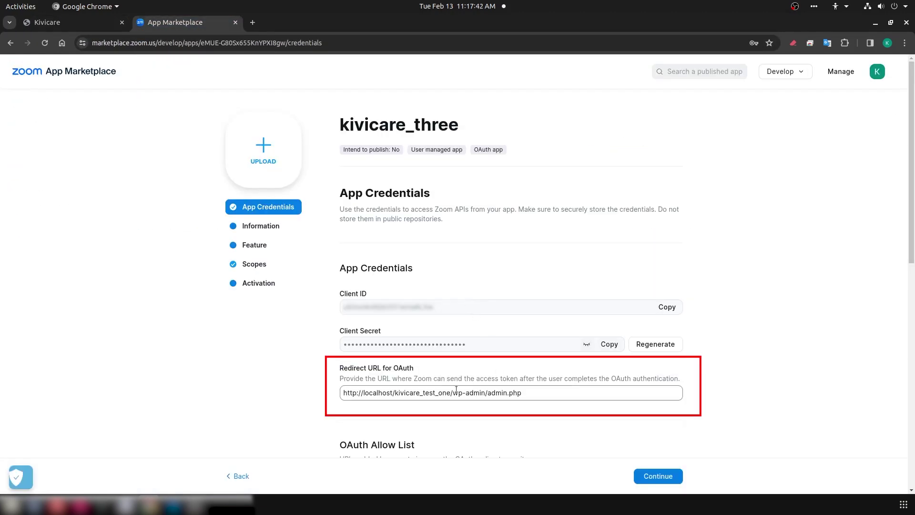
triple_click(429, 393)
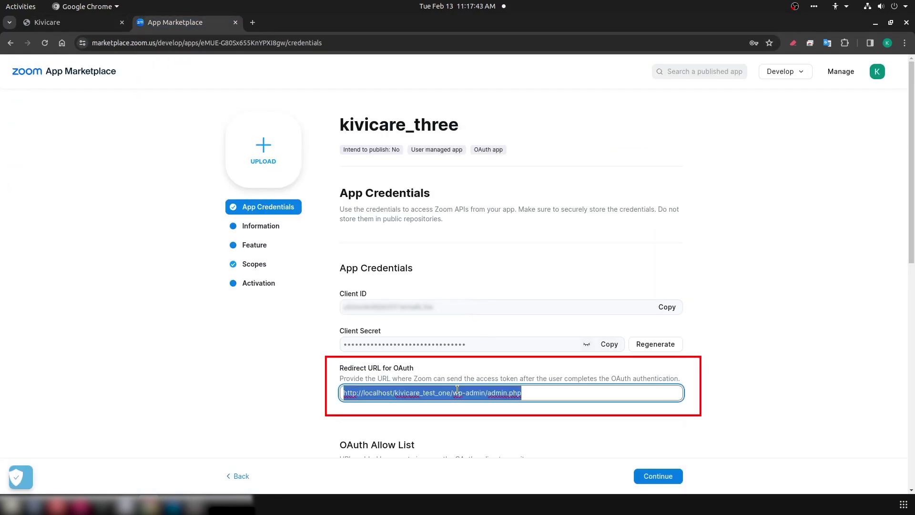
click(72, 22)
click(399, 287)
key(ctrl+v)
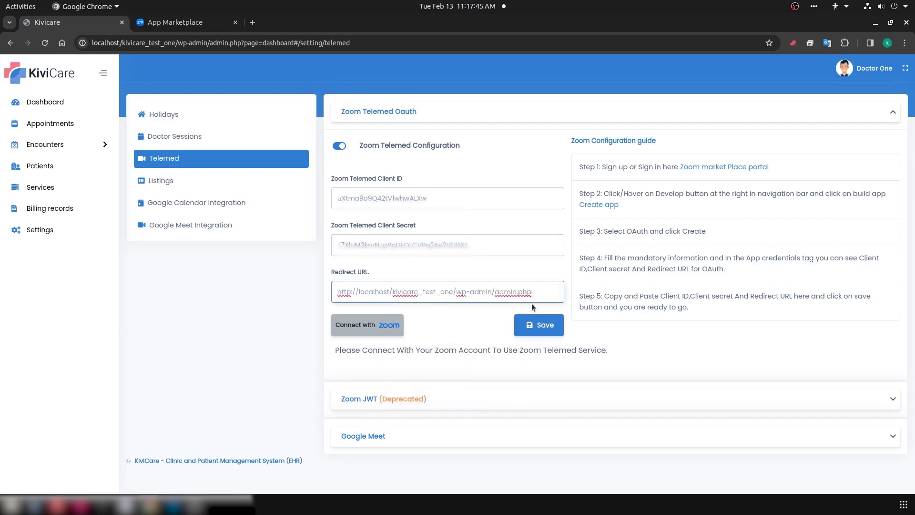
double_click(222, 43)
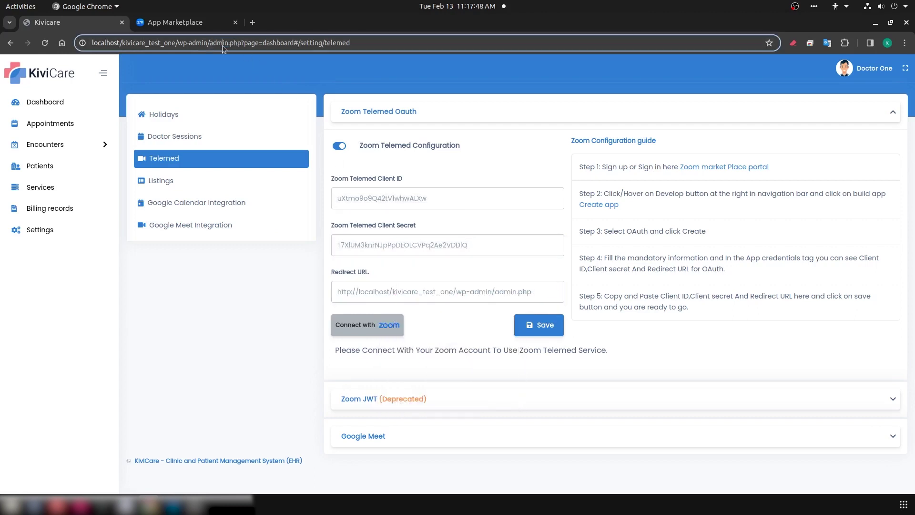
Step: Save the Zoom Telemed settings, connect with Zoom, and grant kivicare_three shared access
click(526, 333)
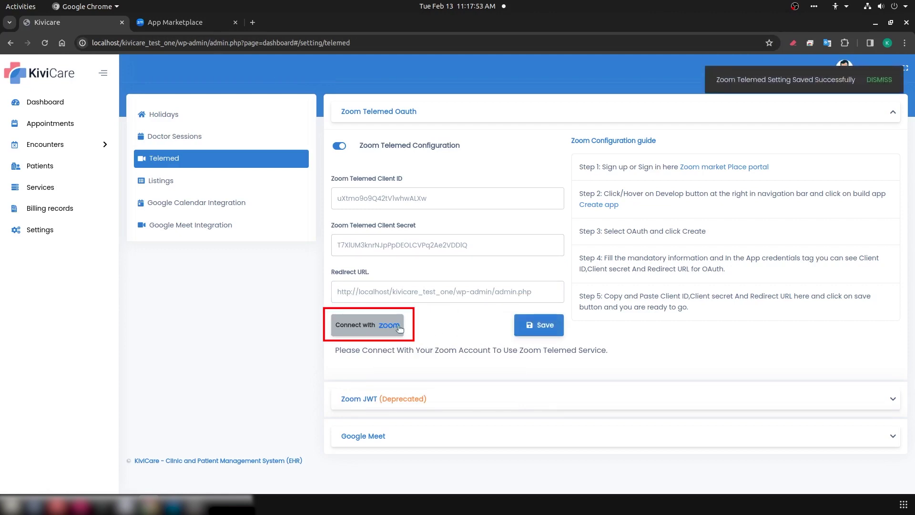
click(374, 331)
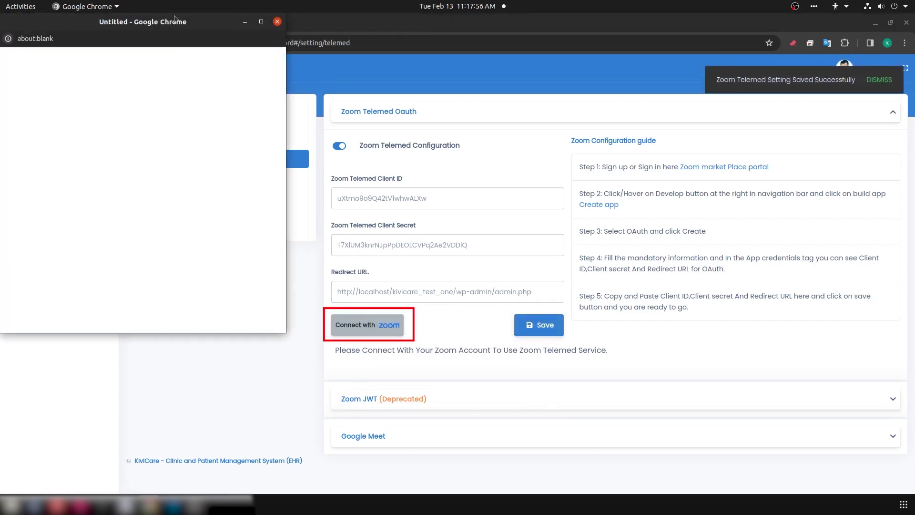
drag(197, 24, 232, 74)
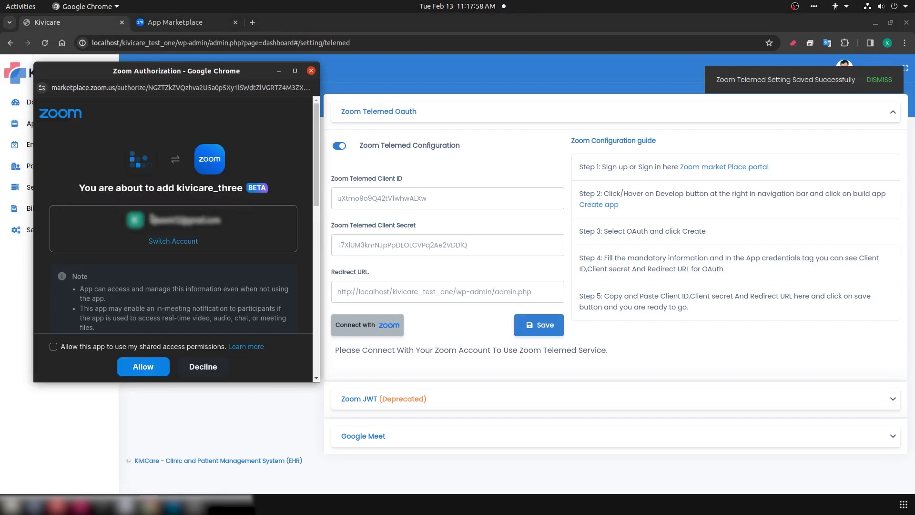
click(54, 347)
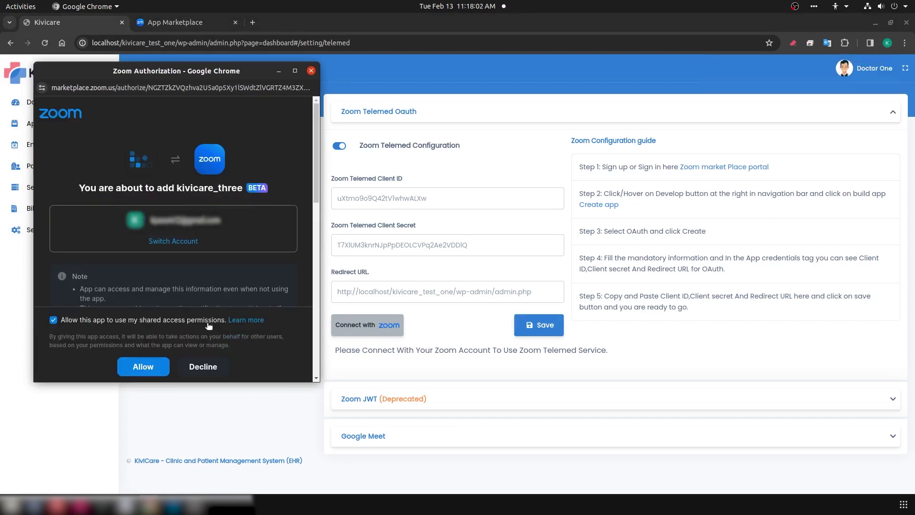
click(133, 362)
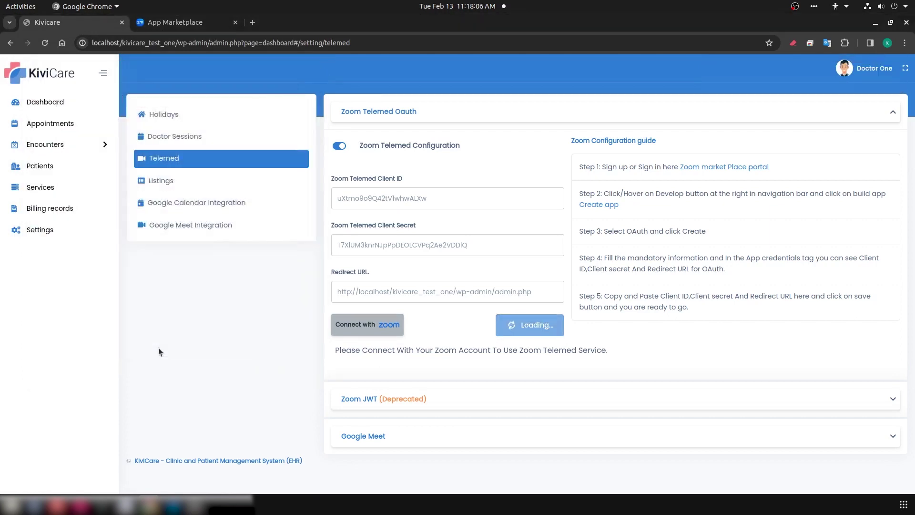